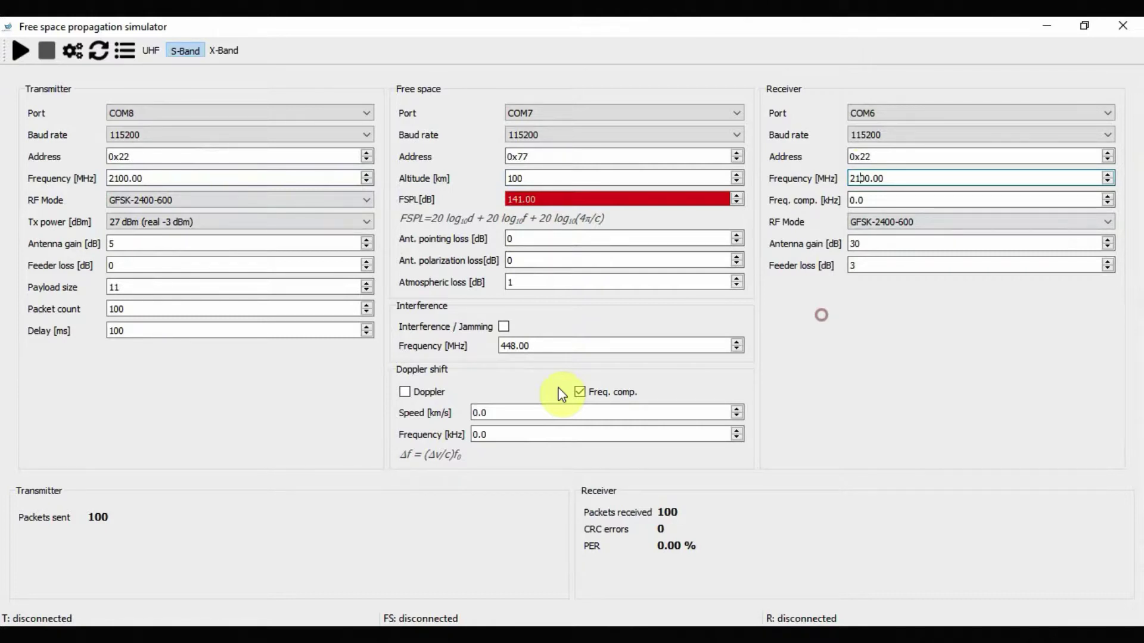
- Change the path loss from 141.00 to 138.88 dB and start the 100 km simulation
double_click(538, 200)
text(138)
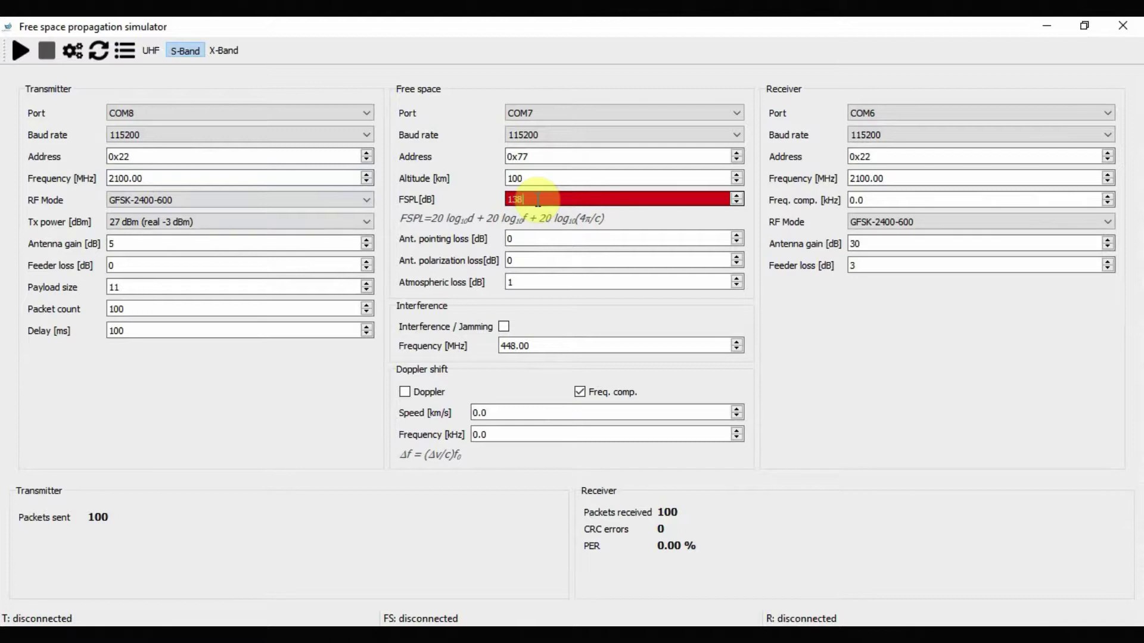
text(.88)
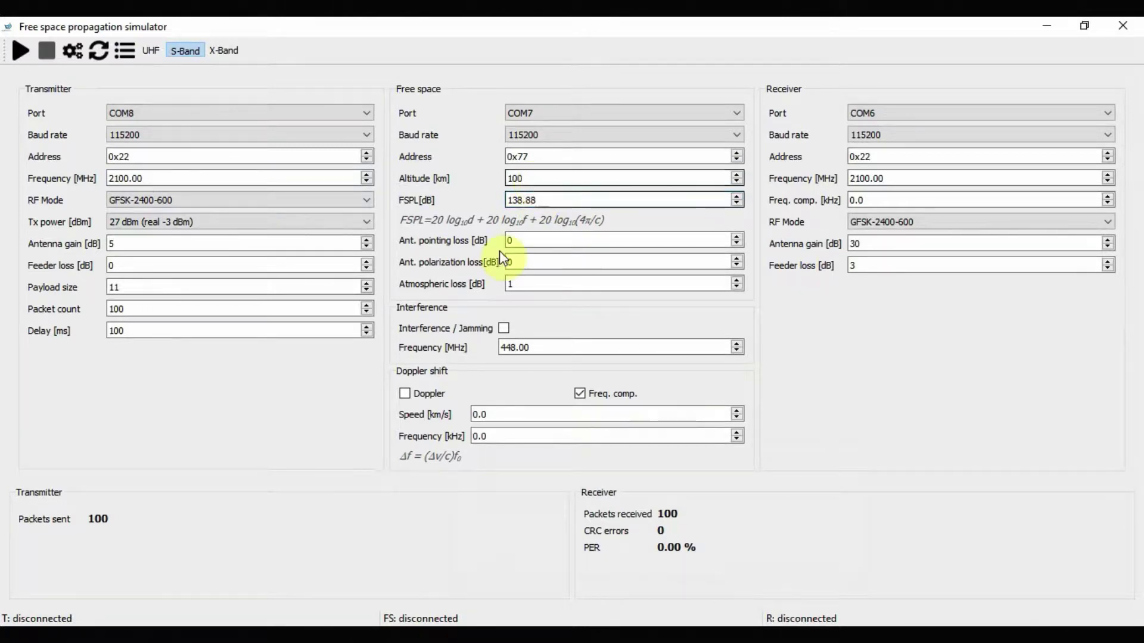
click(24, 51)
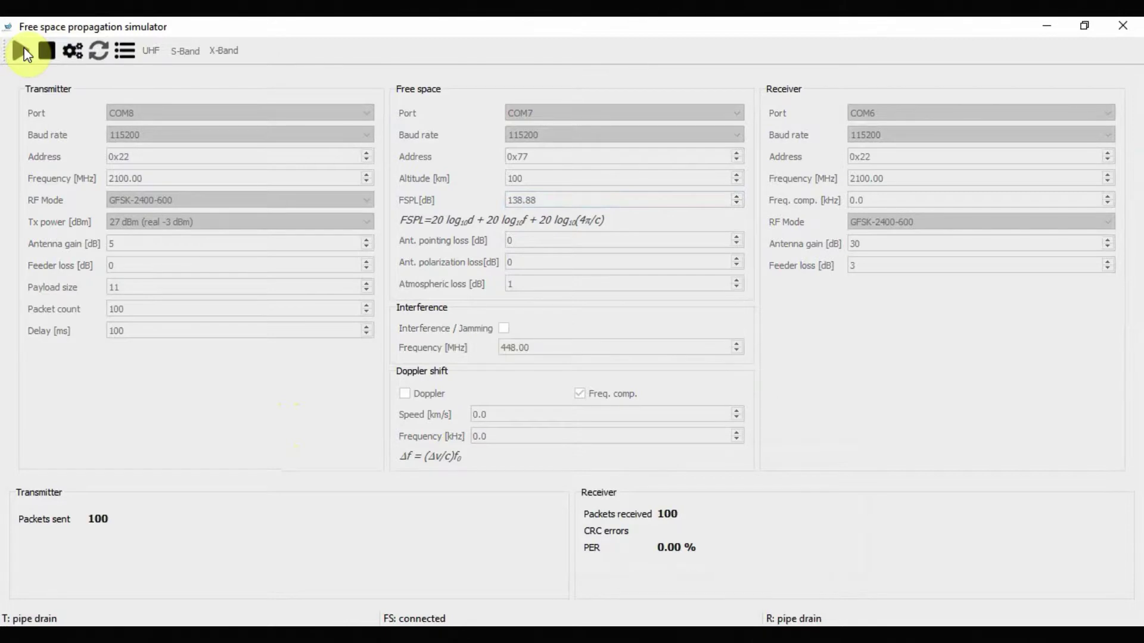
- Set the altitude to 200 km, recompute the path loss, and run the S-band simulation
double_click(513, 179)
text(200)
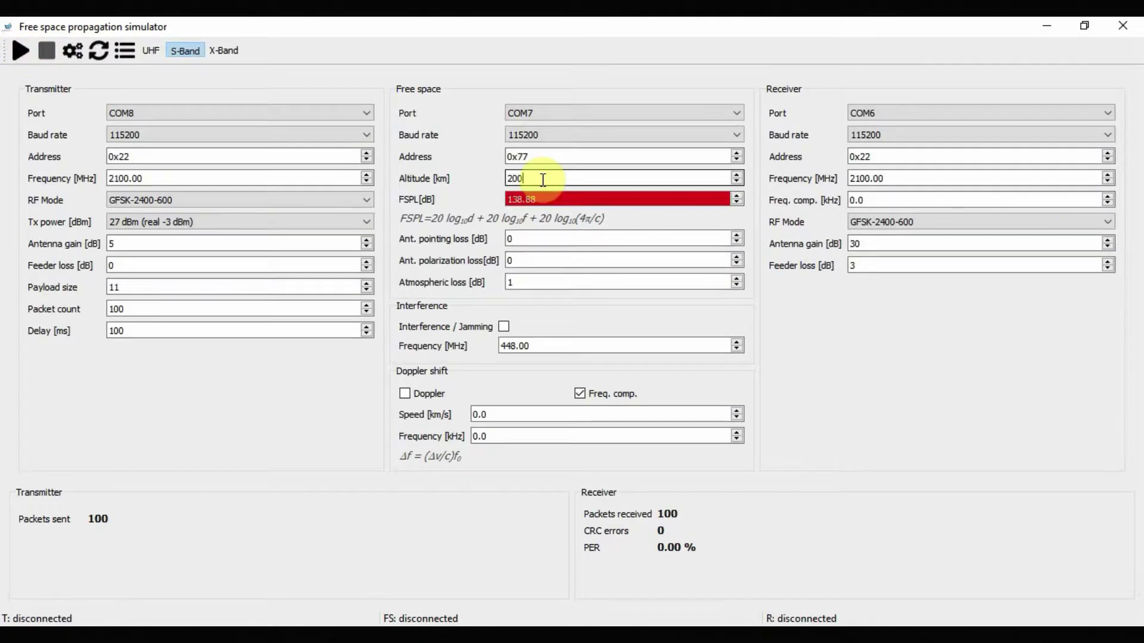
click(516, 198)
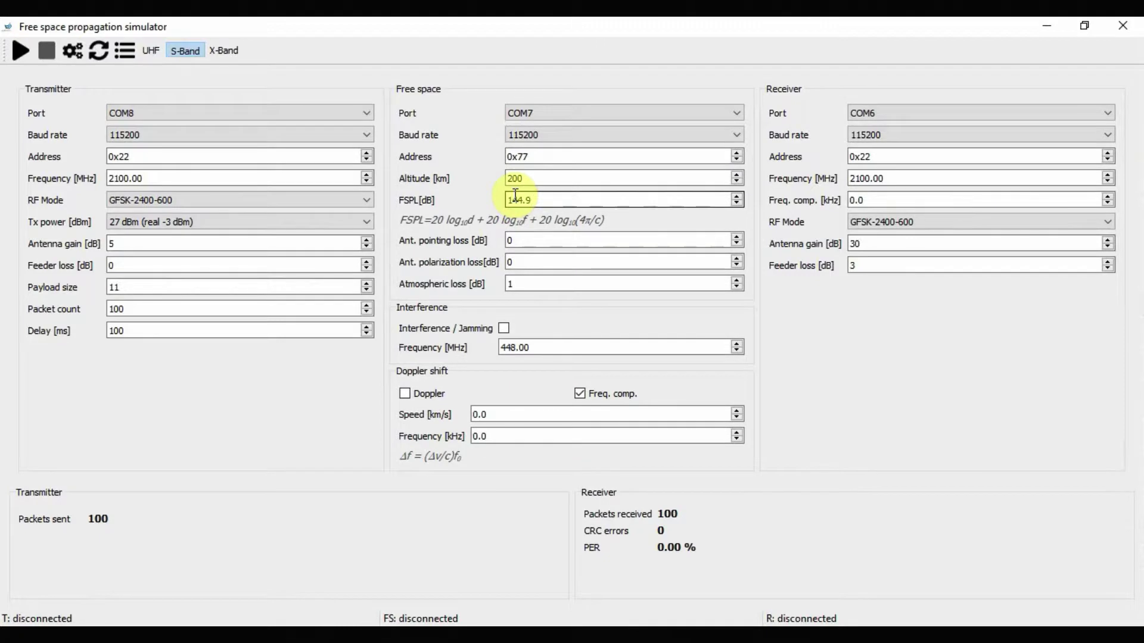
click(16, 50)
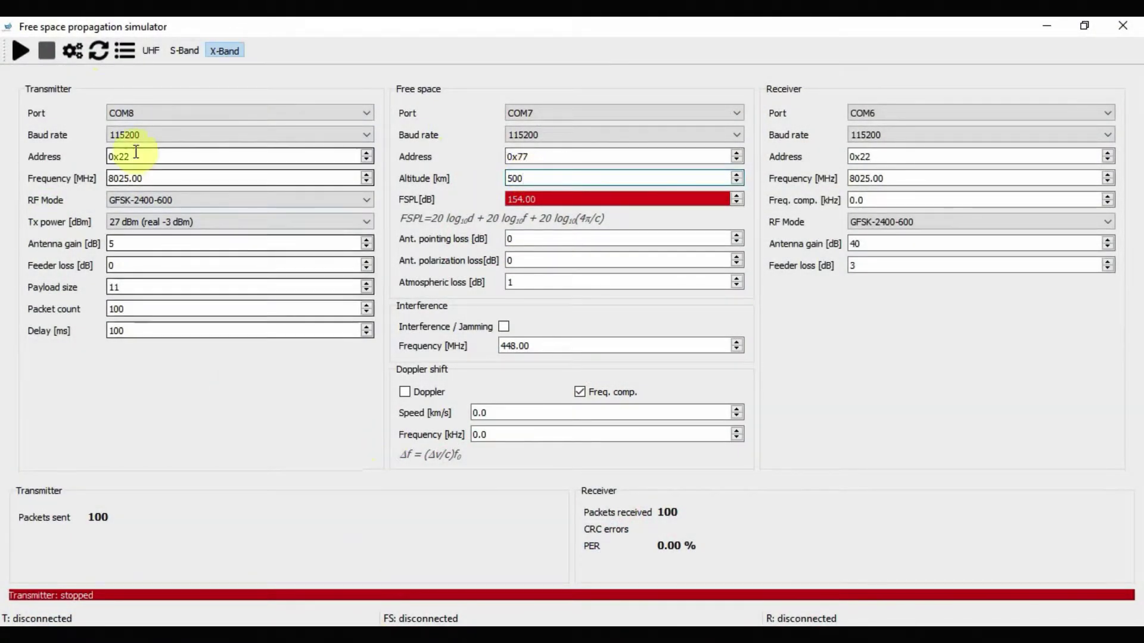
- Recompute the X-band path loss to 164.50 dB and start the 500 km run
click(123, 178)
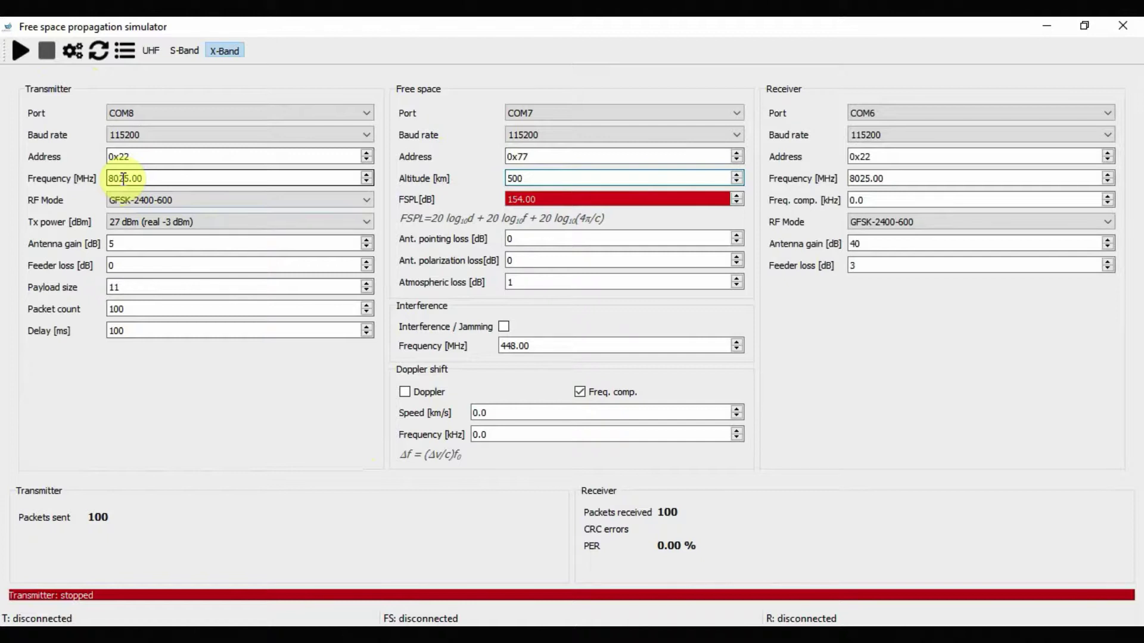
click(352, 548)
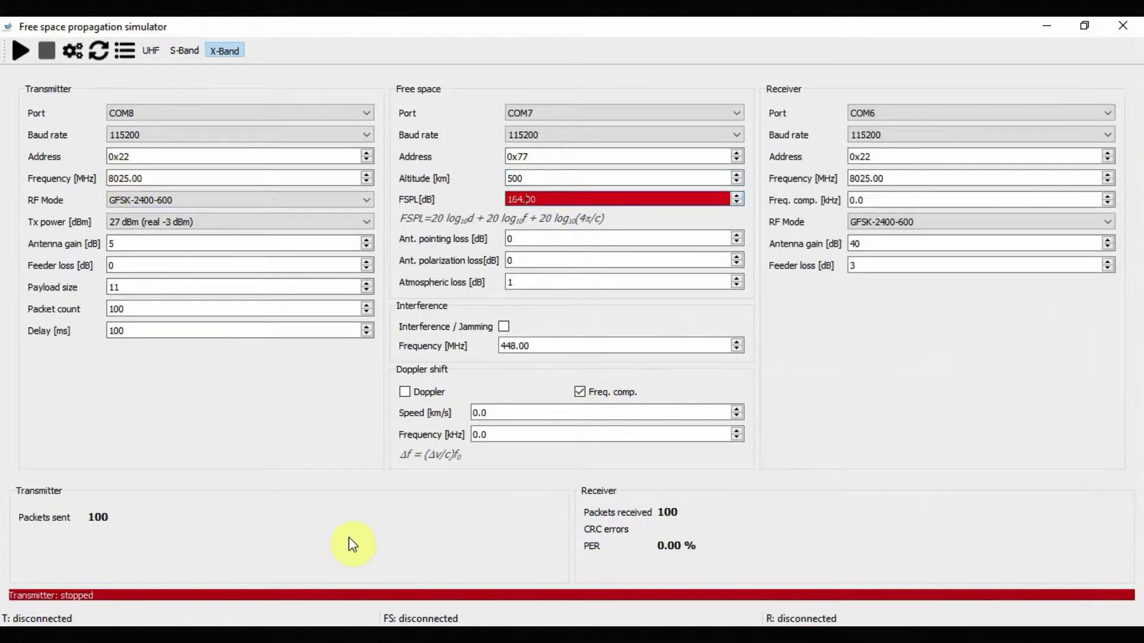
text(0)
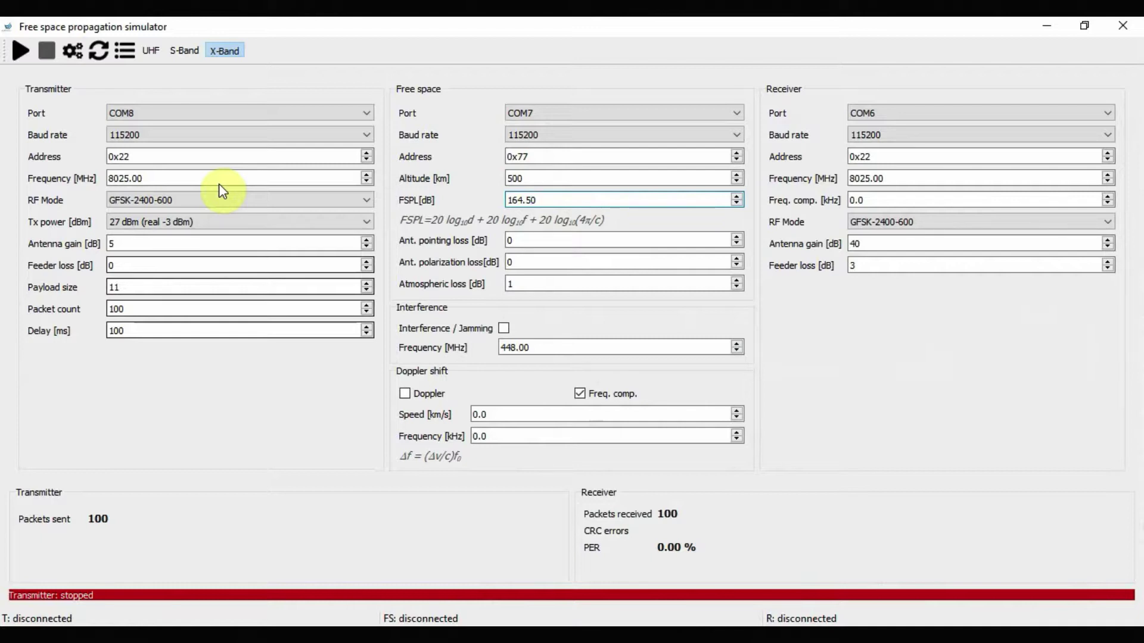
click(14, 55)
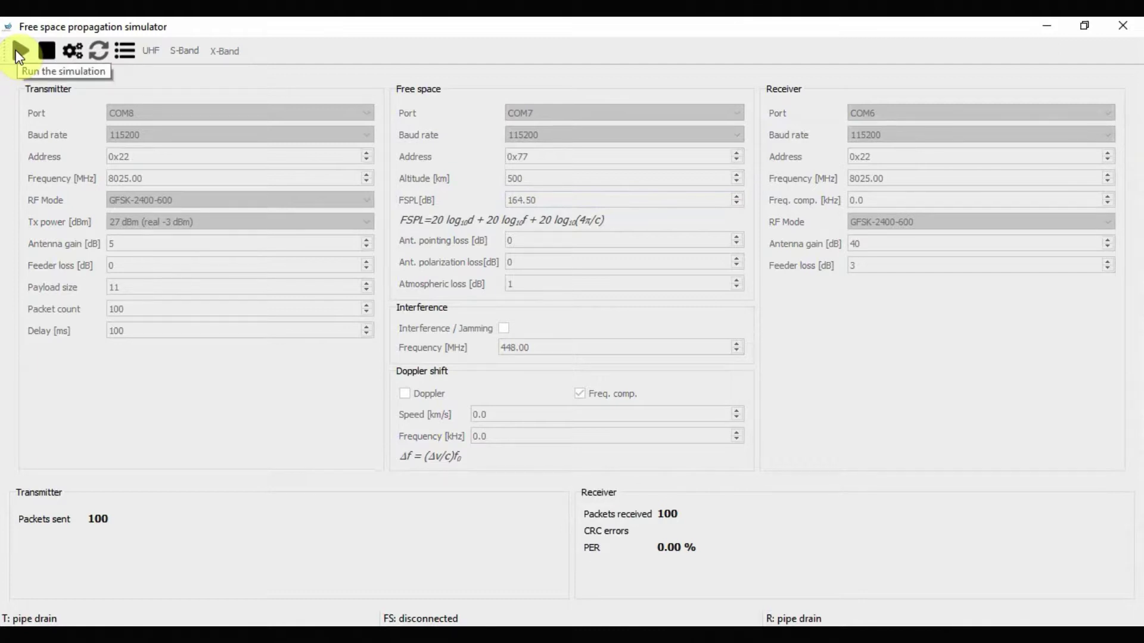
- Stop the 500 km run and set both transmitter and receiver frequencies to 8050 MHz
click(40, 50)
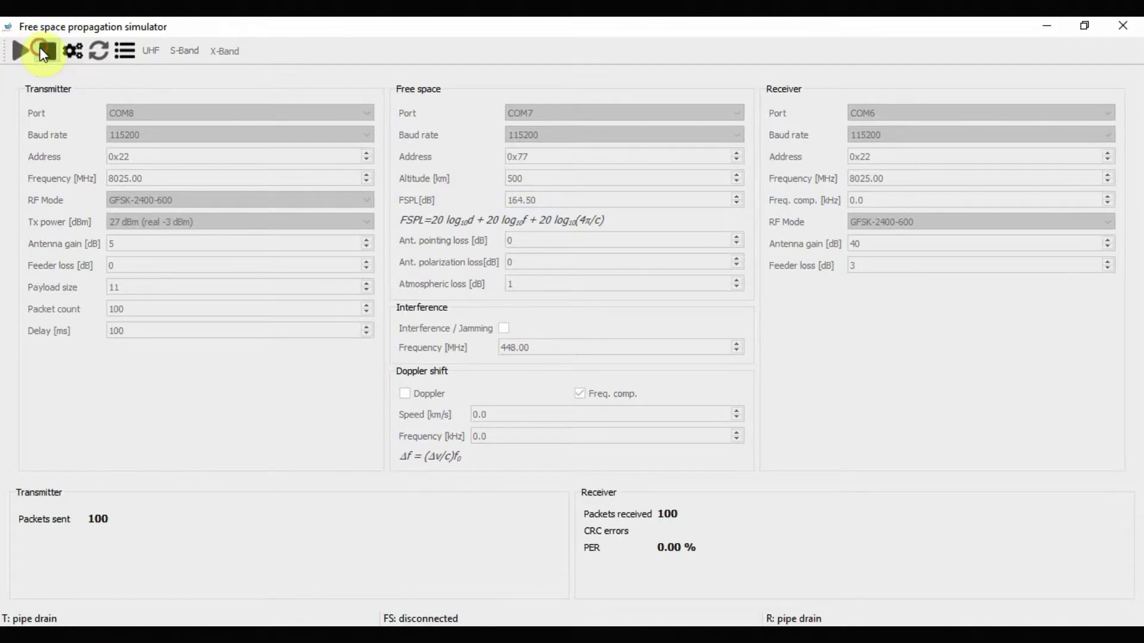
click(142, 176)
key(BackSpace)
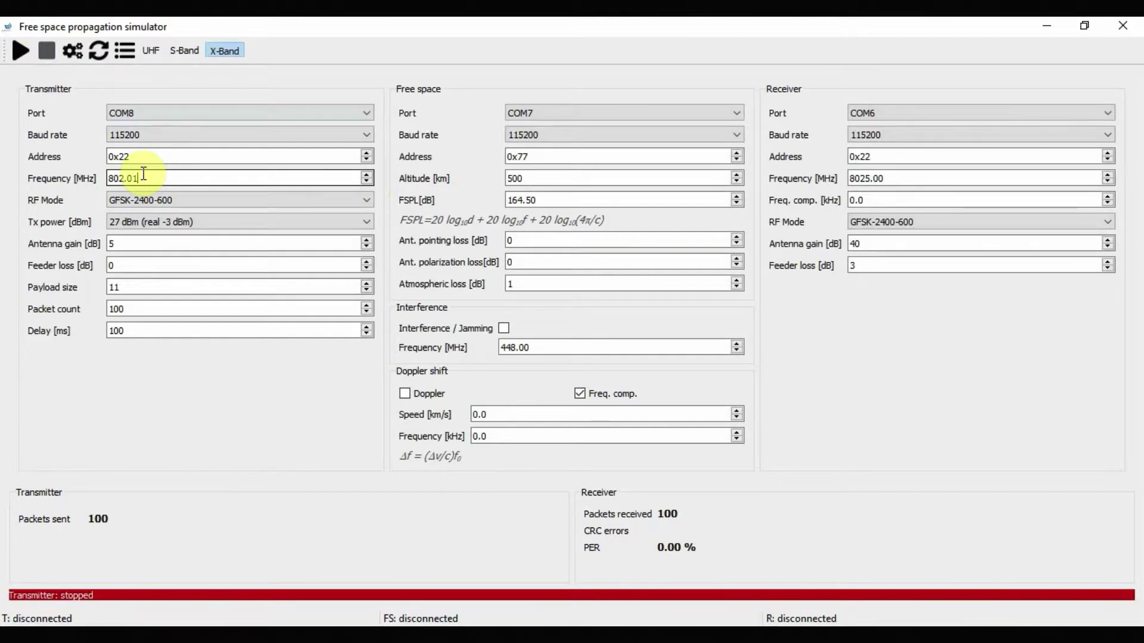
key(BackSpace)
key(BackSpace)
key(BackSpace)
key(BackSpace)
text(50)
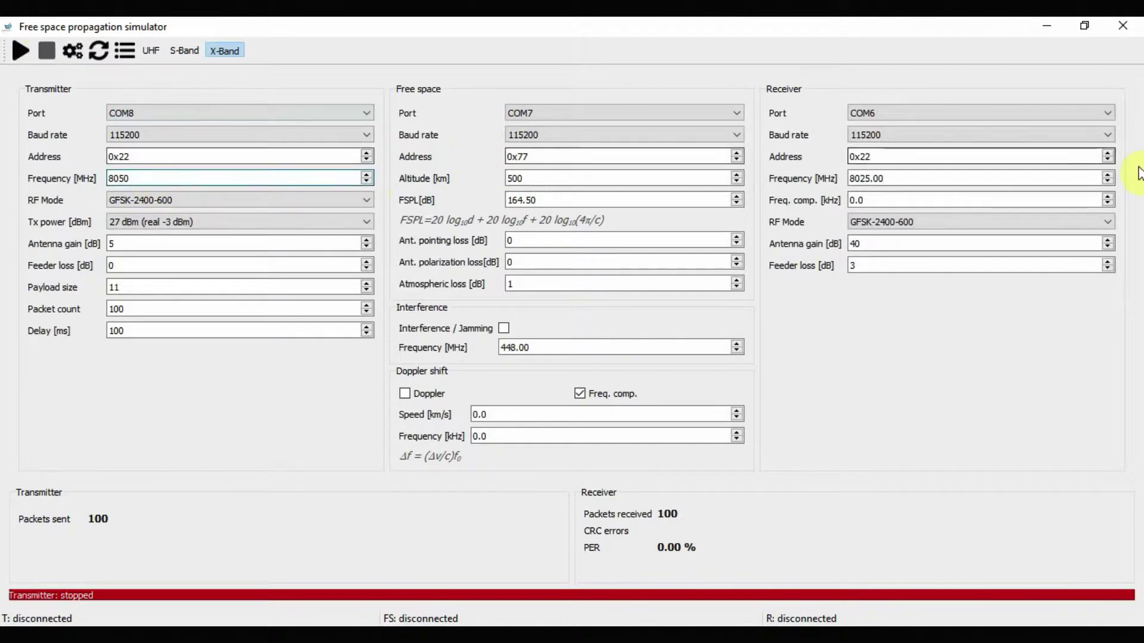
click(869, 177)
double_click(872, 178)
text(8050)
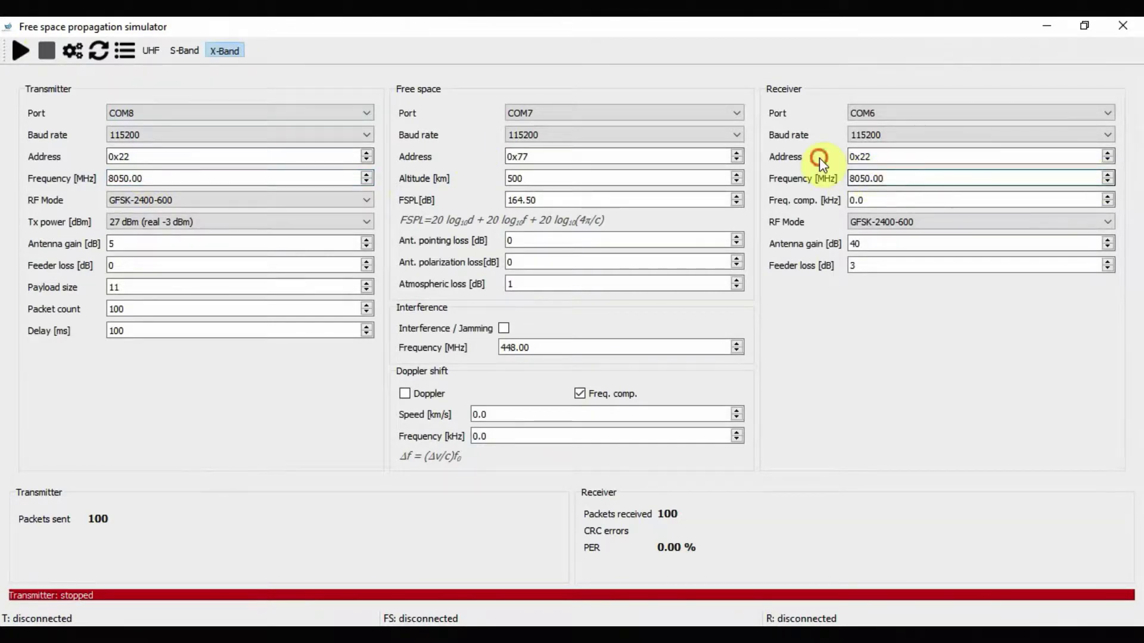
- Run the X-band simulation from 8050 MHz and stop it after all 100 packets arrive
click(17, 51)
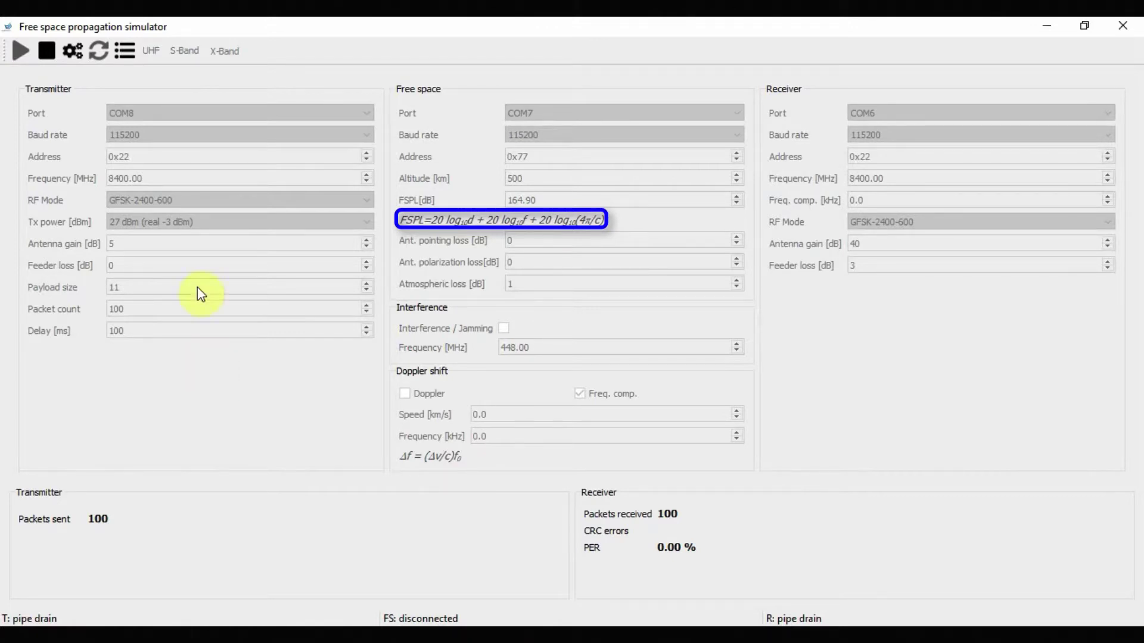
click(50, 50)
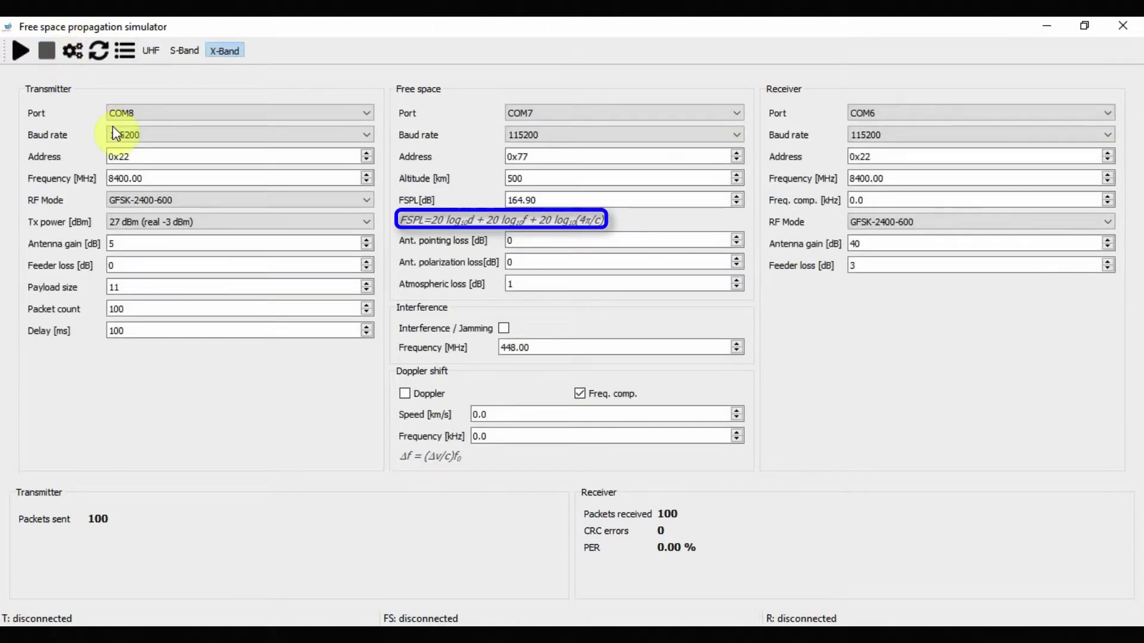
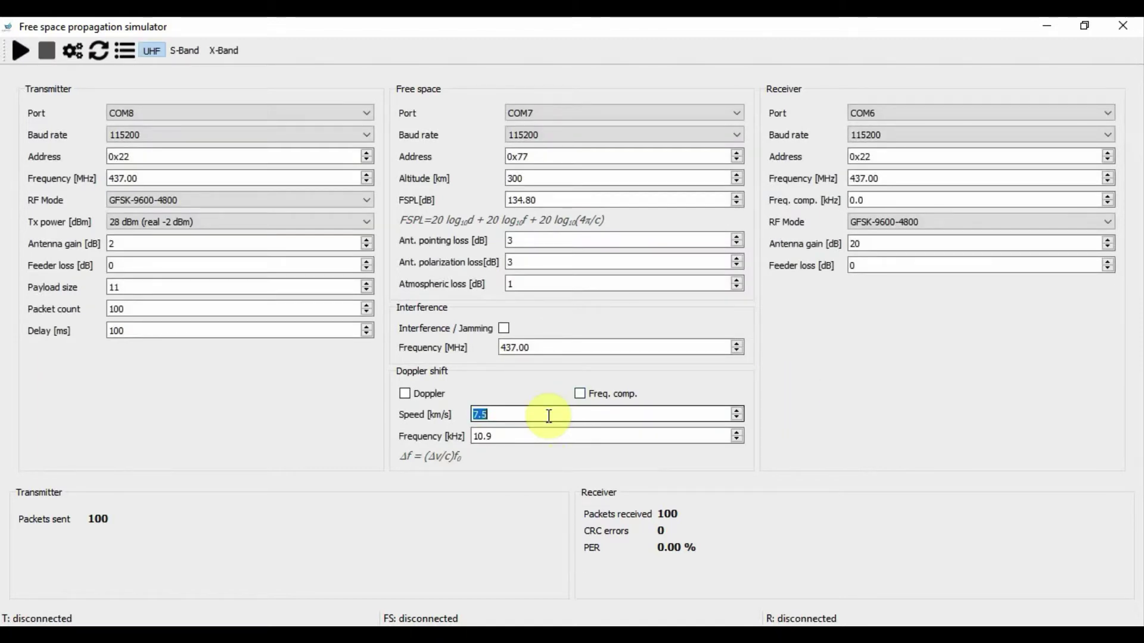
- Run the 100-packet test with Doppler on at 4 km/s and 5.8 kHz, giving 100% PER
text(4)
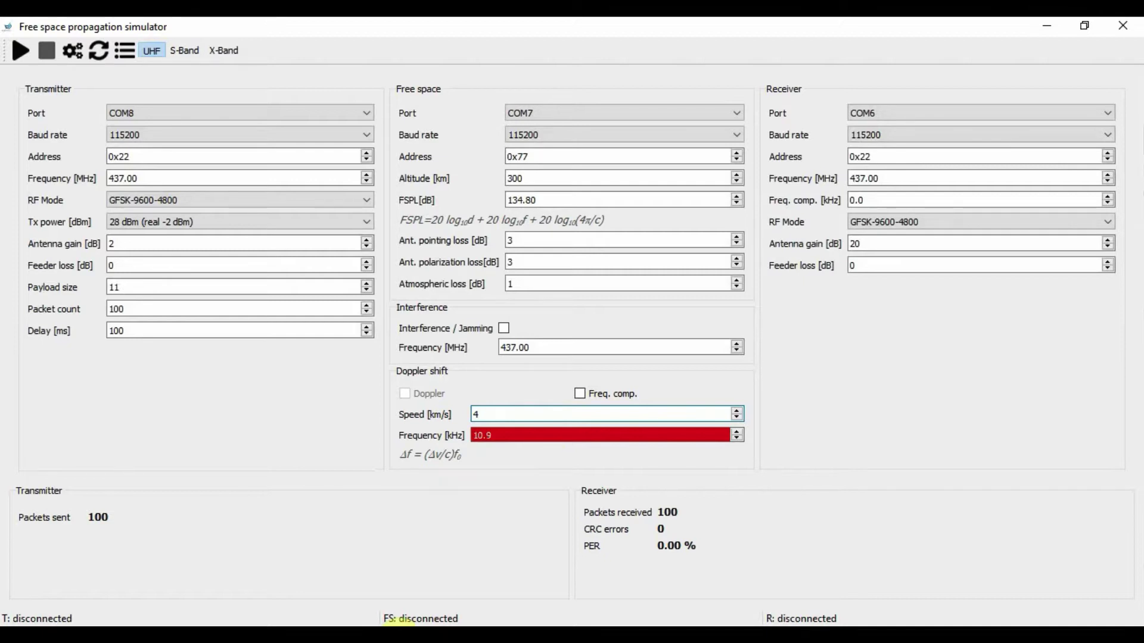
double_click(510, 435)
text(5.8)
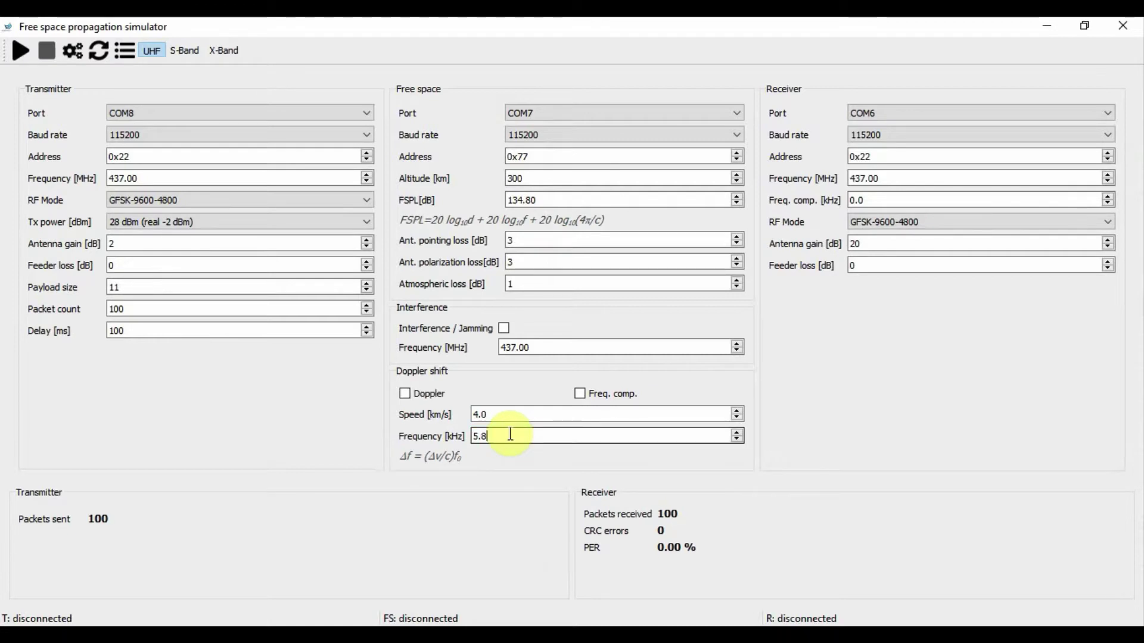
click(411, 395)
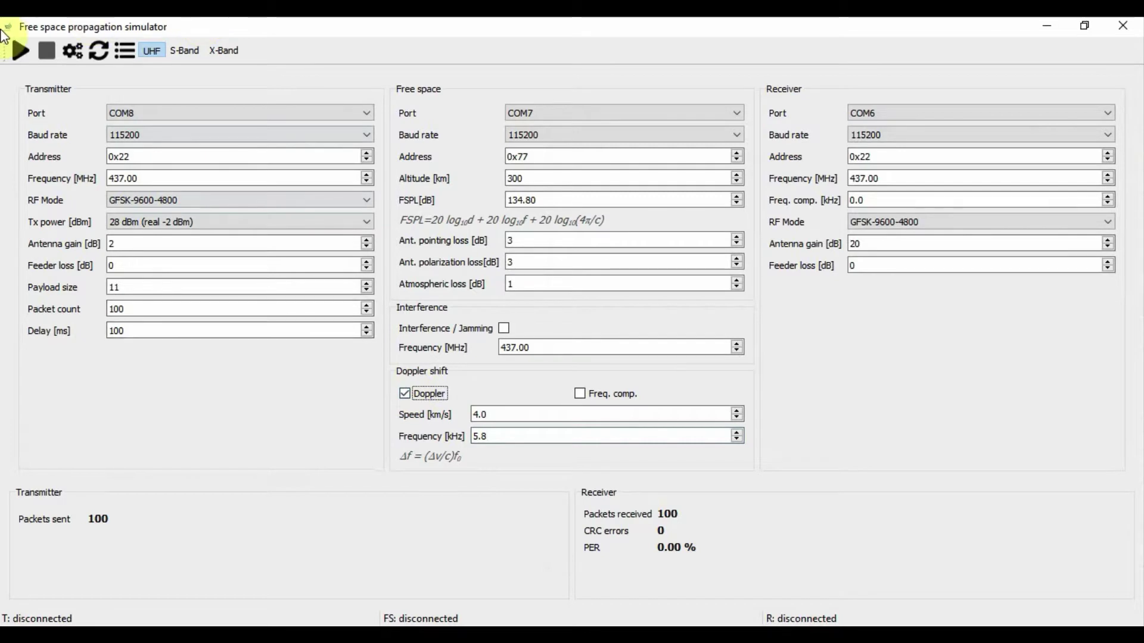
click(13, 53)
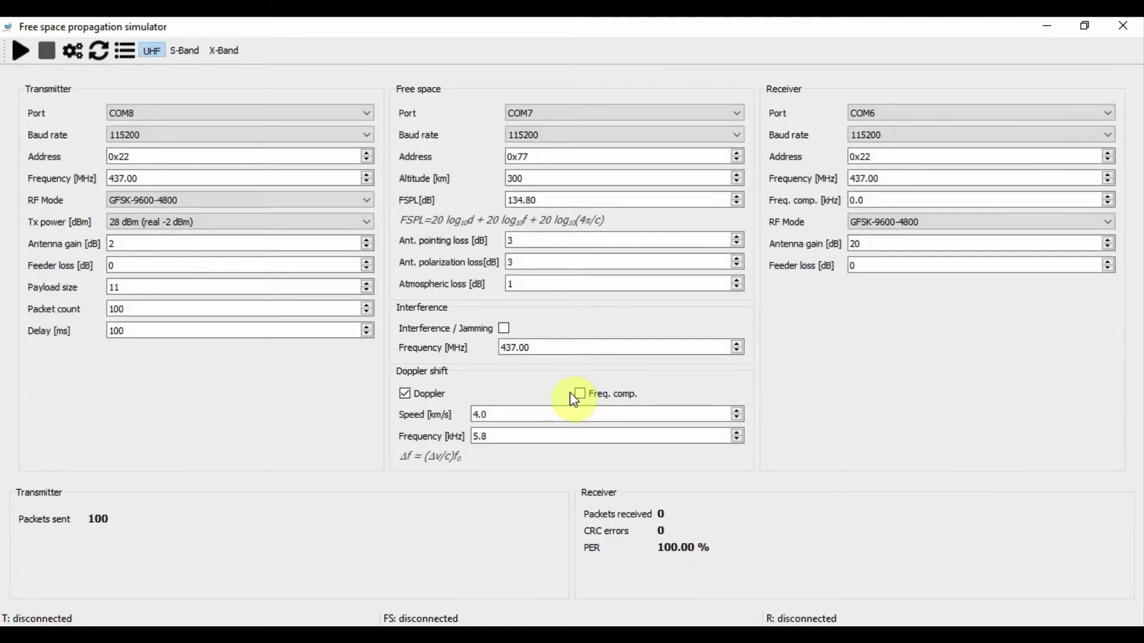
- Enable Doppler frequency compensation and rerun the 4 km/s test for 0.00% PER
click(581, 395)
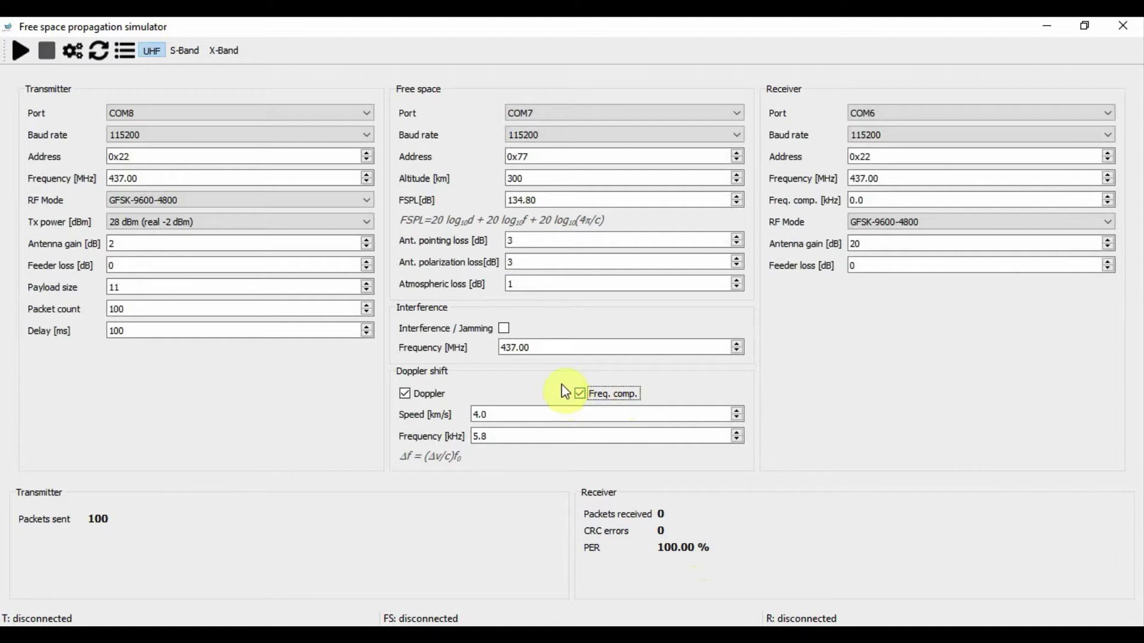
click(20, 50)
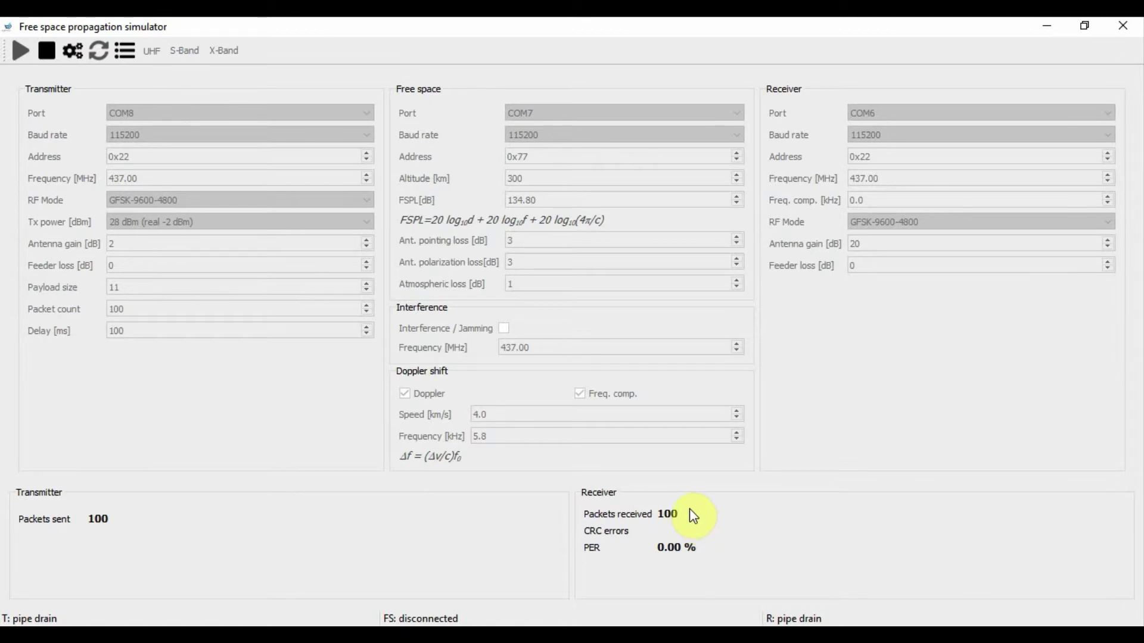
- Turn off frequency compensation and set speed to 7 km/s with a 10.2 kHz Doppler shift
click(581, 397)
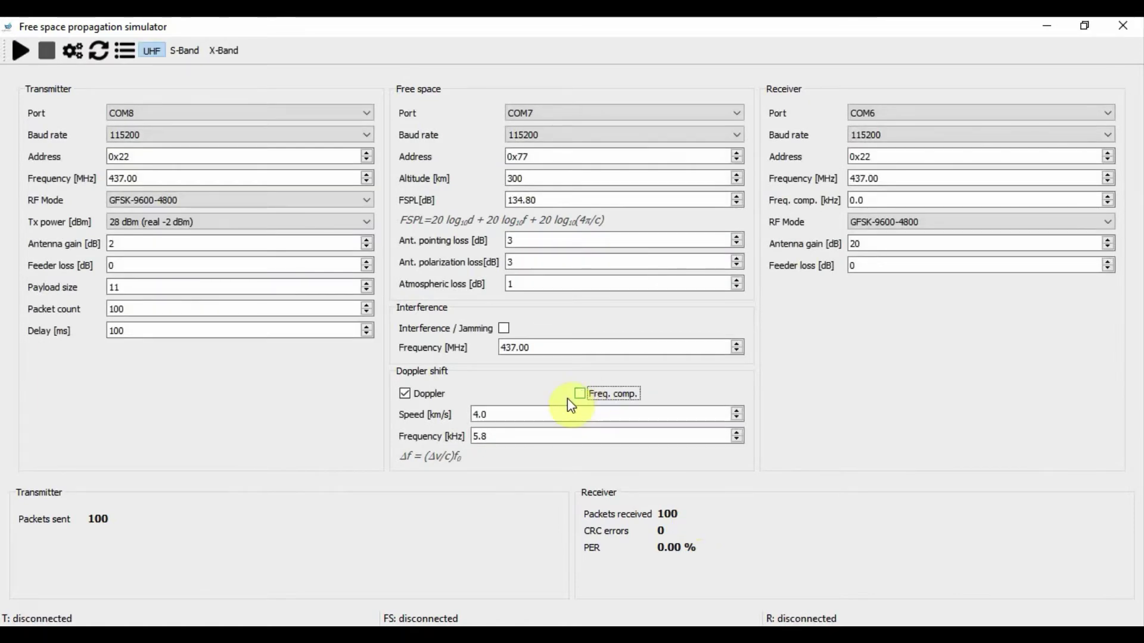
double_click(526, 412)
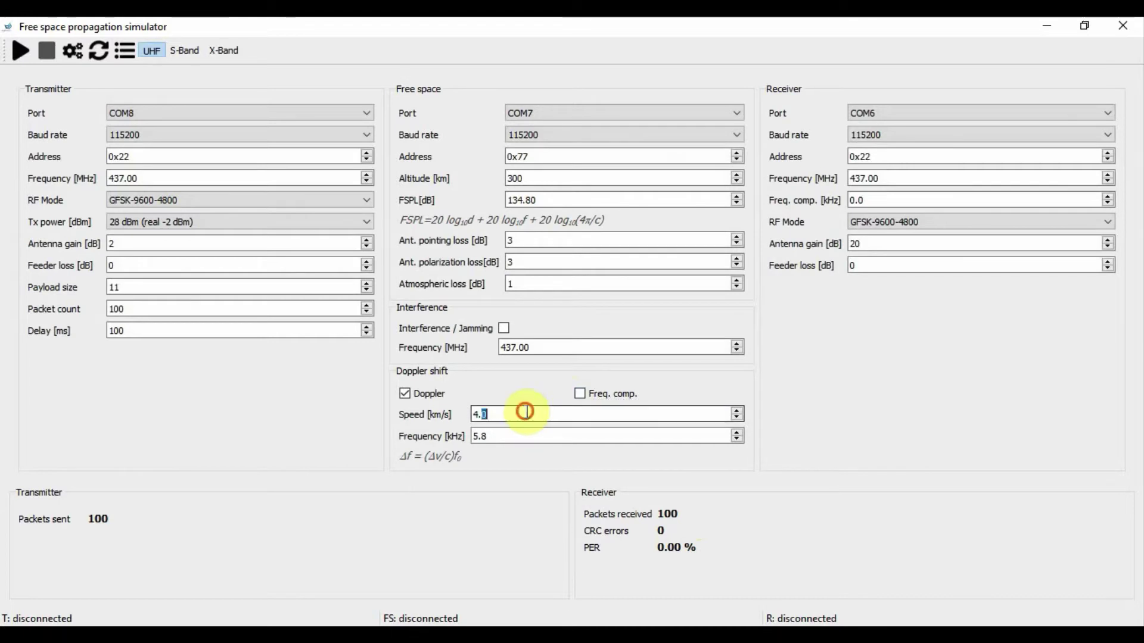
triple_click(526, 412)
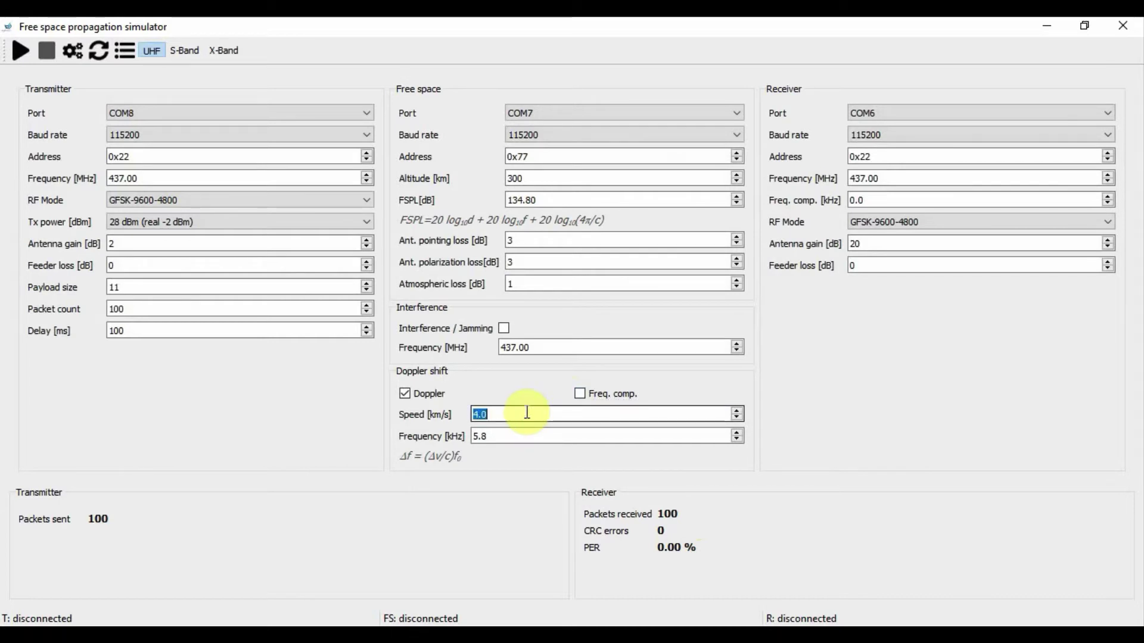
text(7)
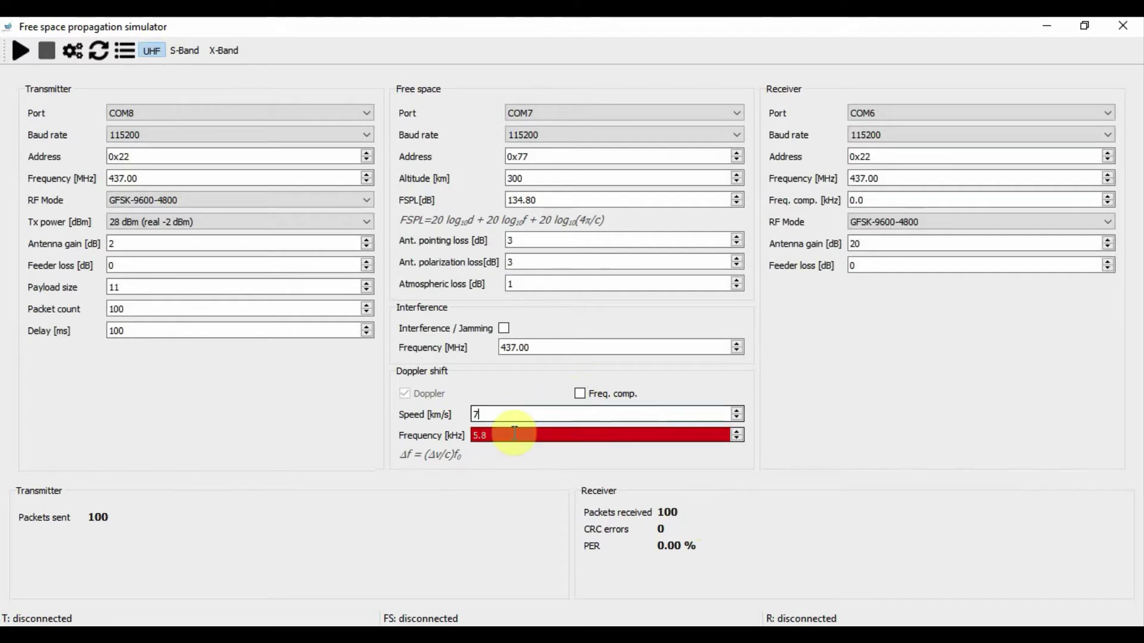
triple_click(511, 433)
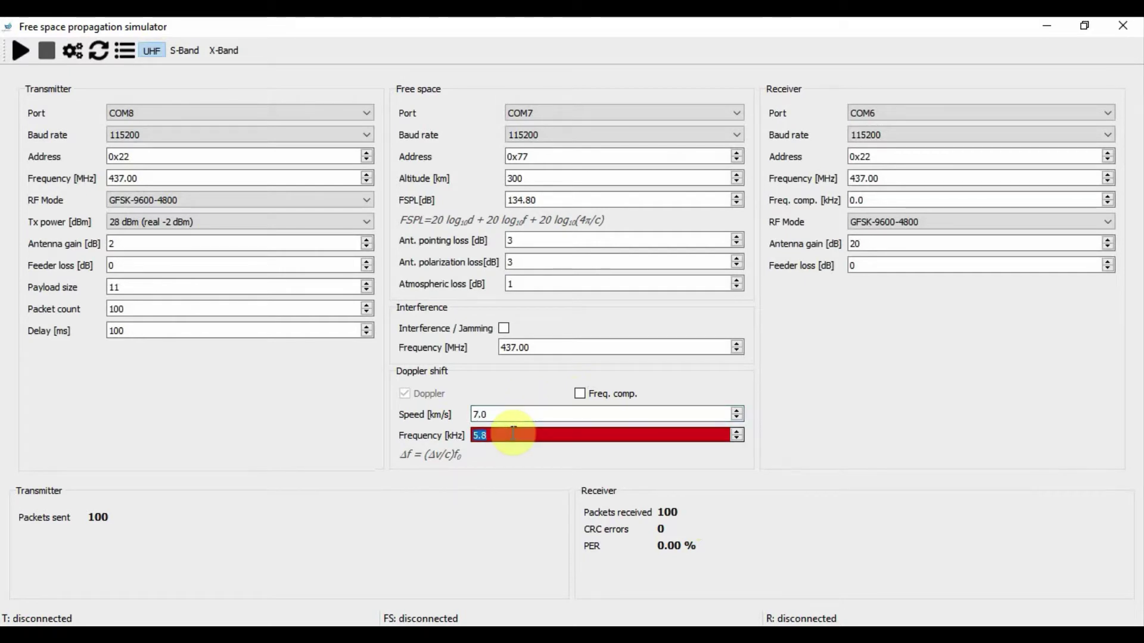
text(10.2)
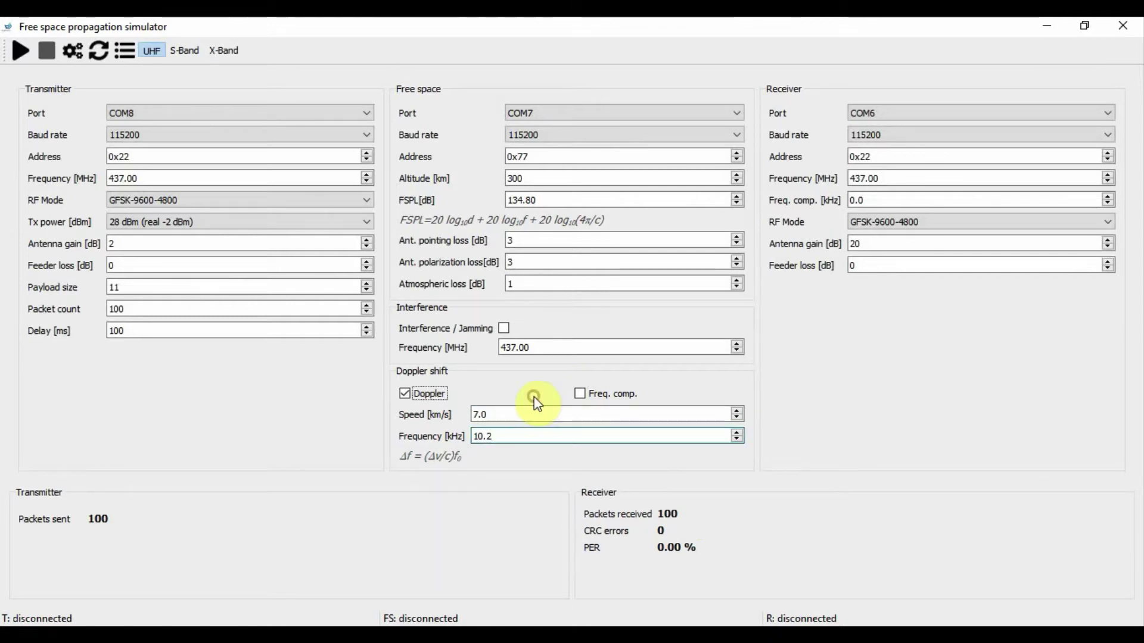
click(509, 411)
drag(506, 412, 409, 406)
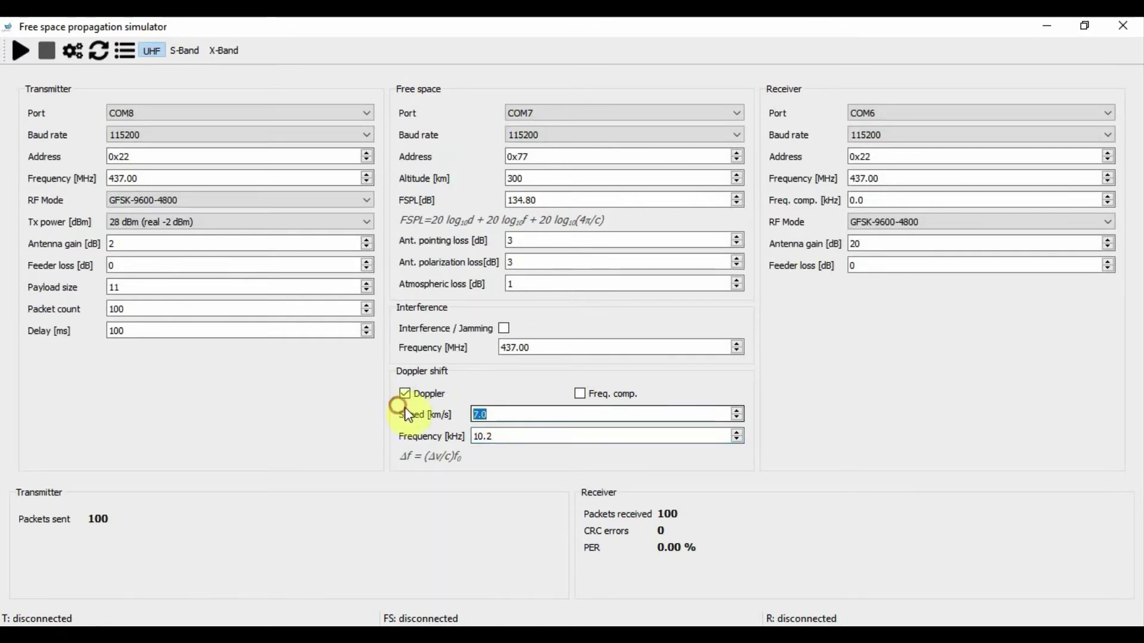
click(505, 414)
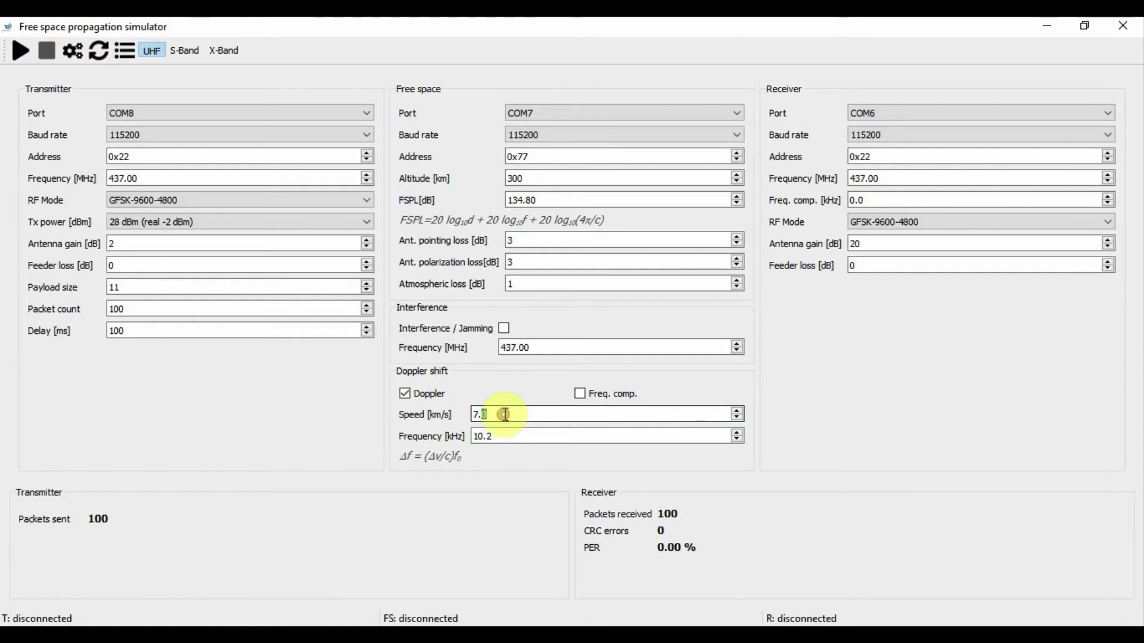
click(503, 435)
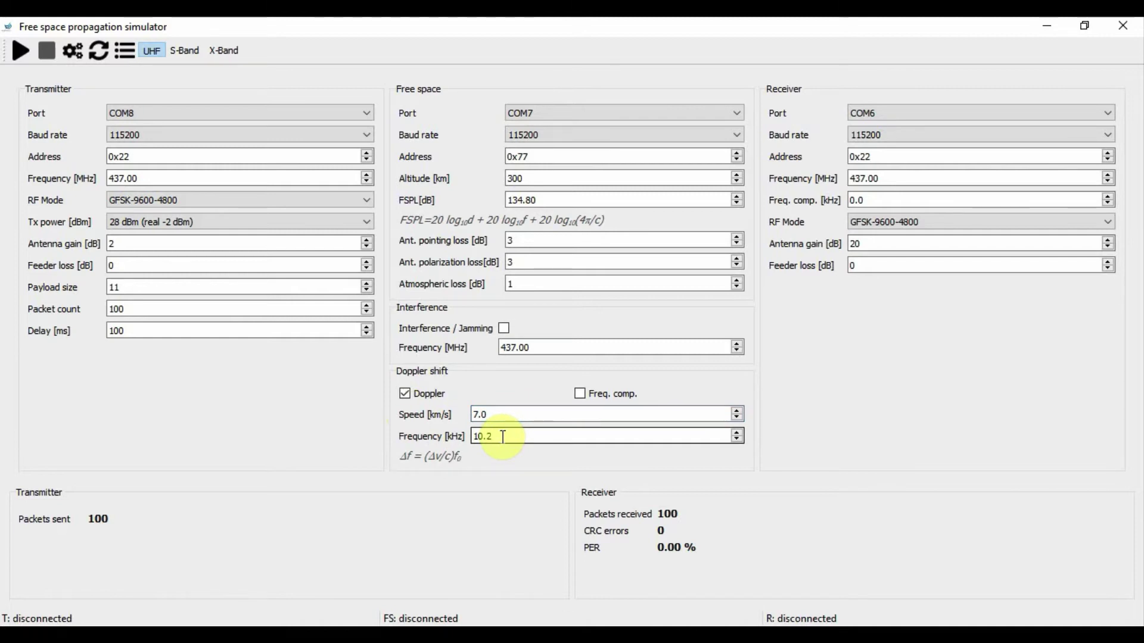
- Re-enable frequency compensation and run the 7.0 km/s test, yielding 100.00% PER
click(580, 395)
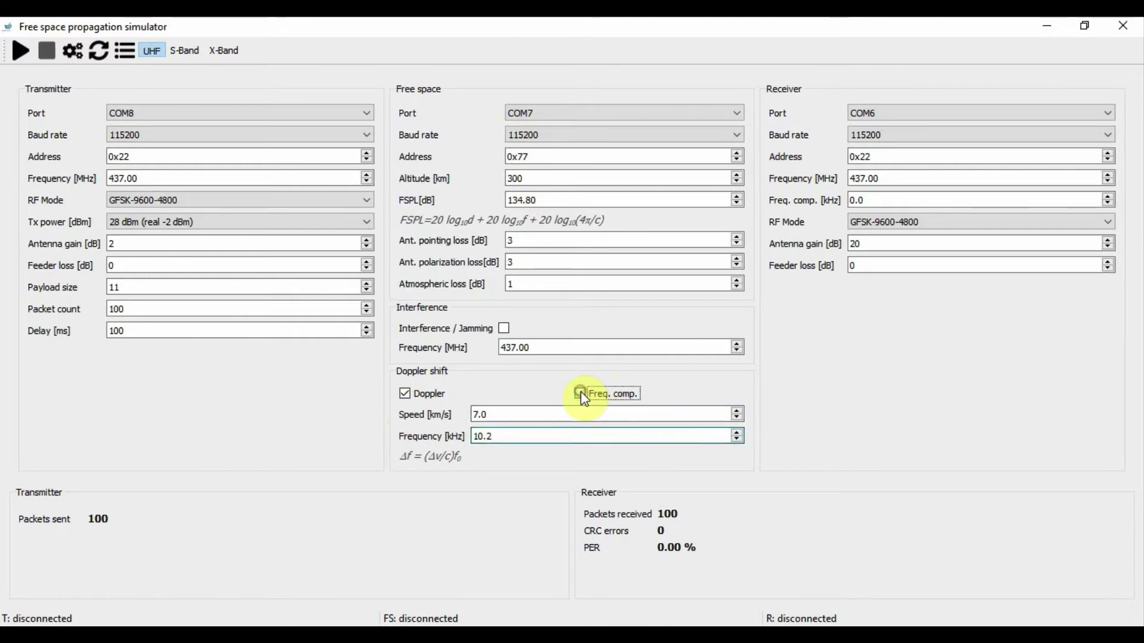
click(18, 53)
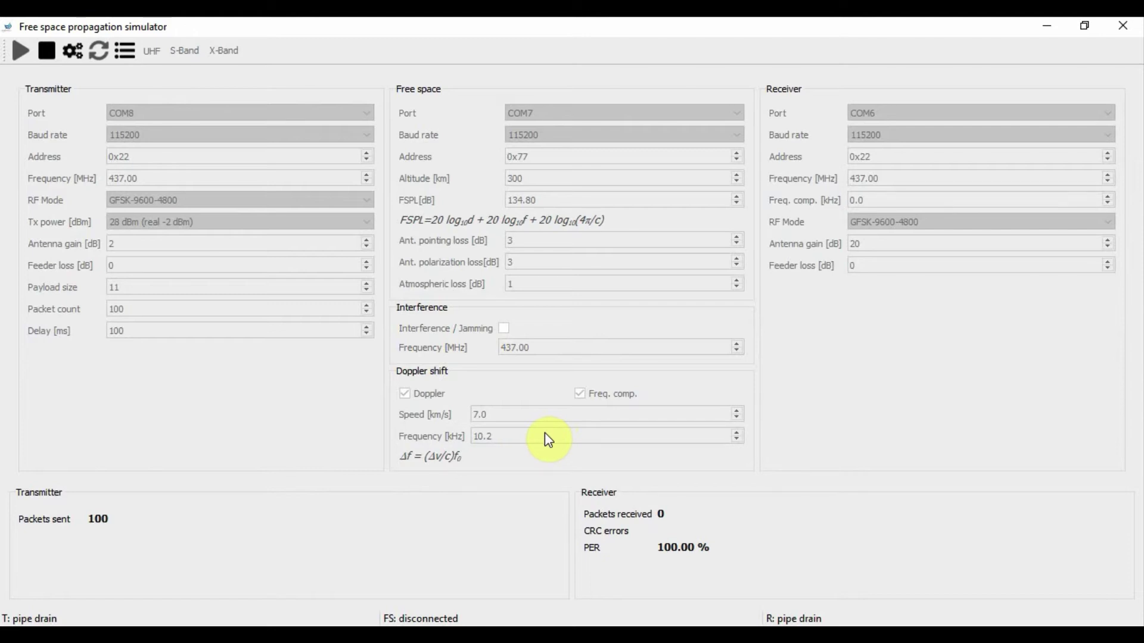
click(604, 394)
- Set receiver frequency compensation to 10.2 kHz and rerun, receiving all 100 packets
click(899, 197)
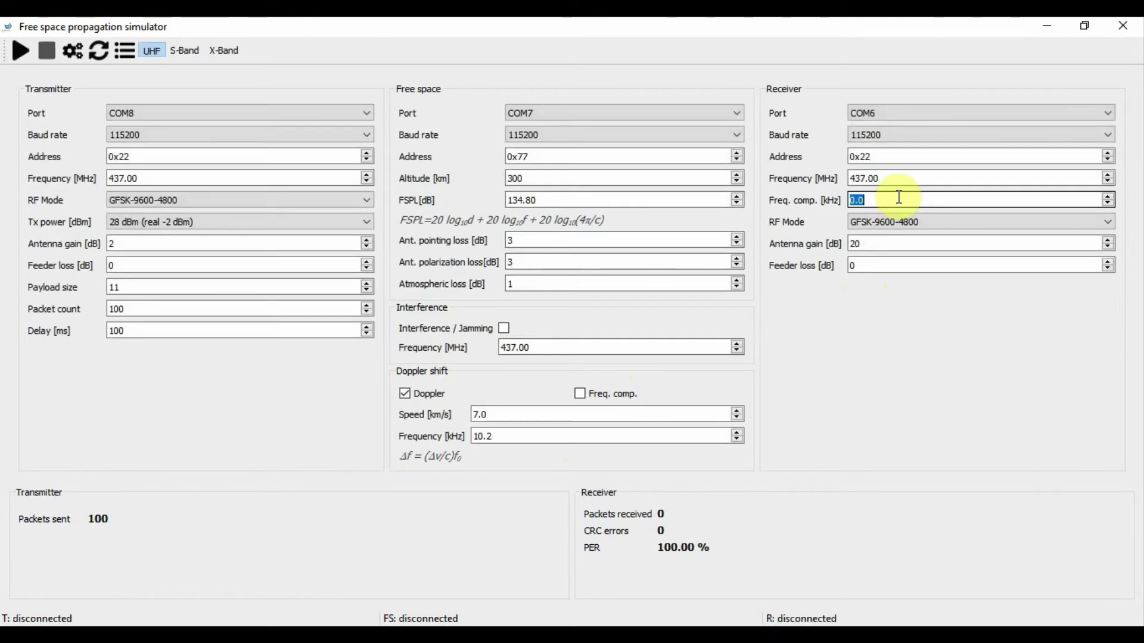
text(10.2)
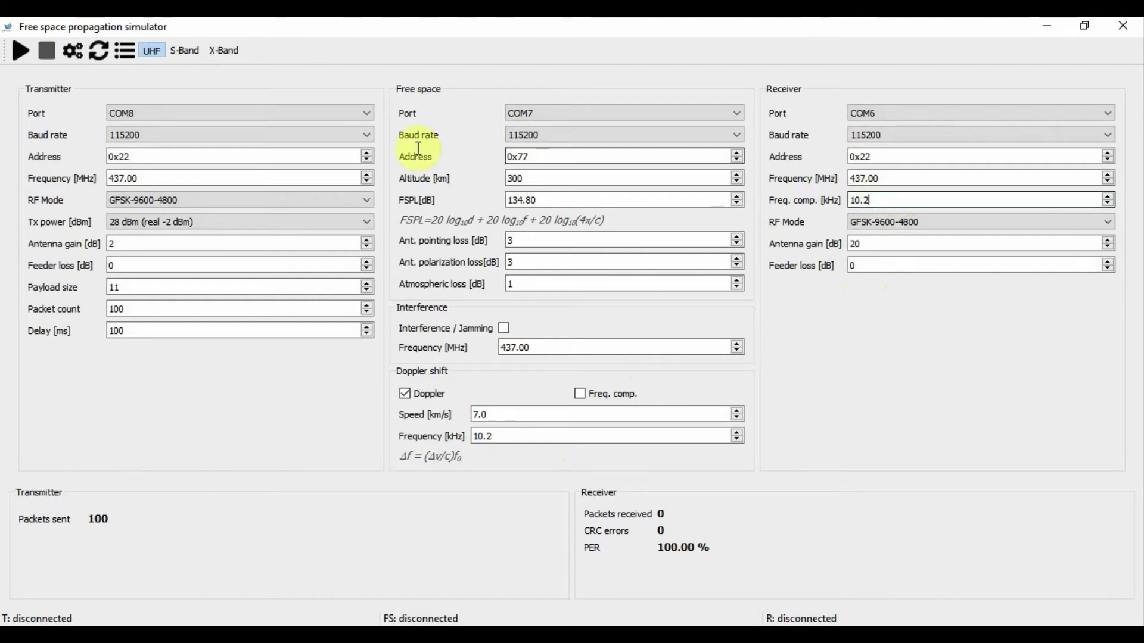
click(20, 52)
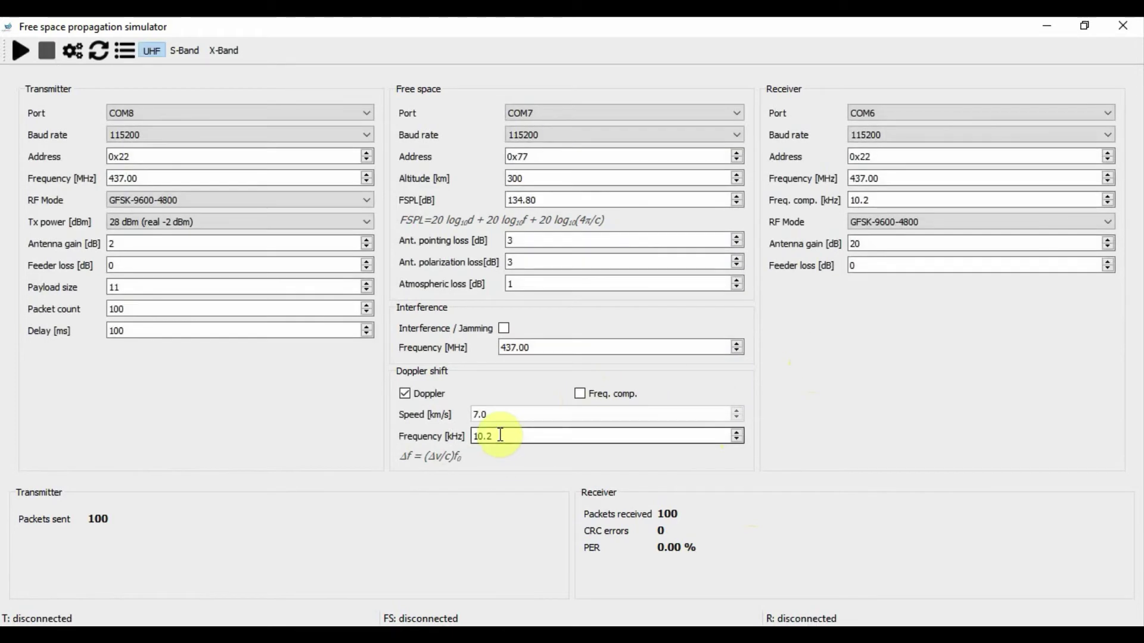
- Change to 7.5 km/s (10.9 kHz) with receiver compensation reset to 0.0
drag(488, 436, 456, 440)
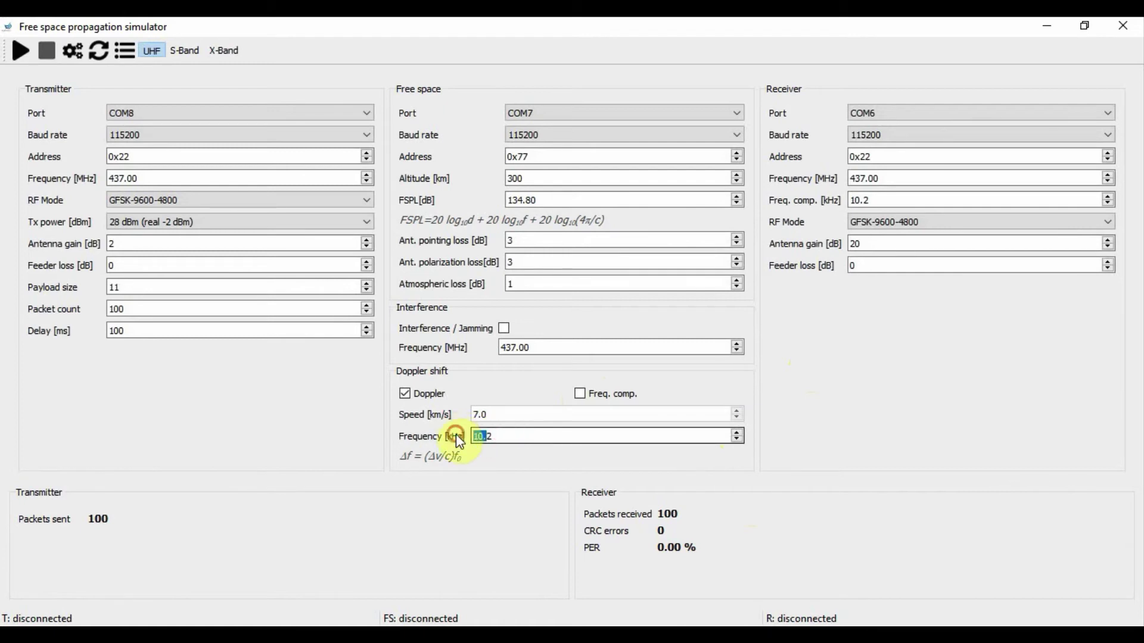
click(504, 437)
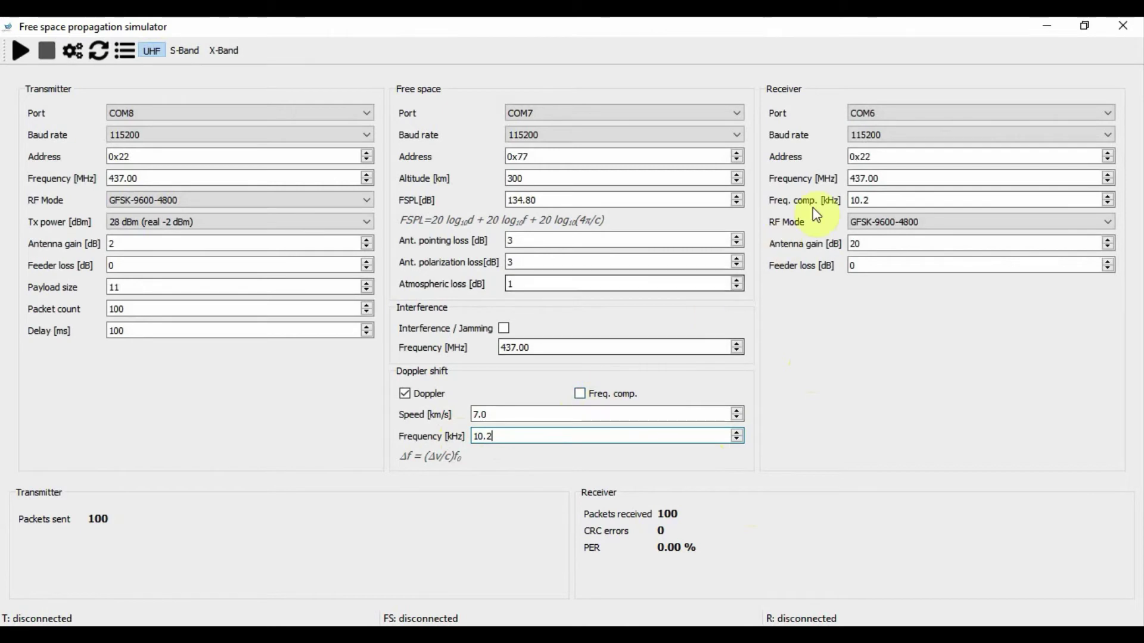
click(885, 203)
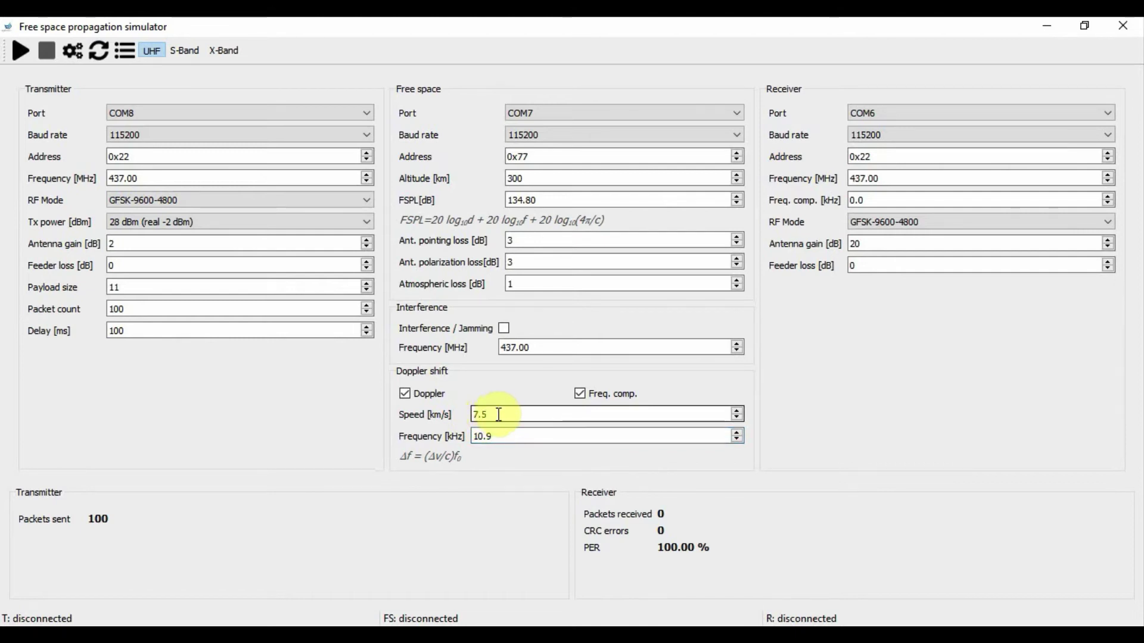
click(472, 414)
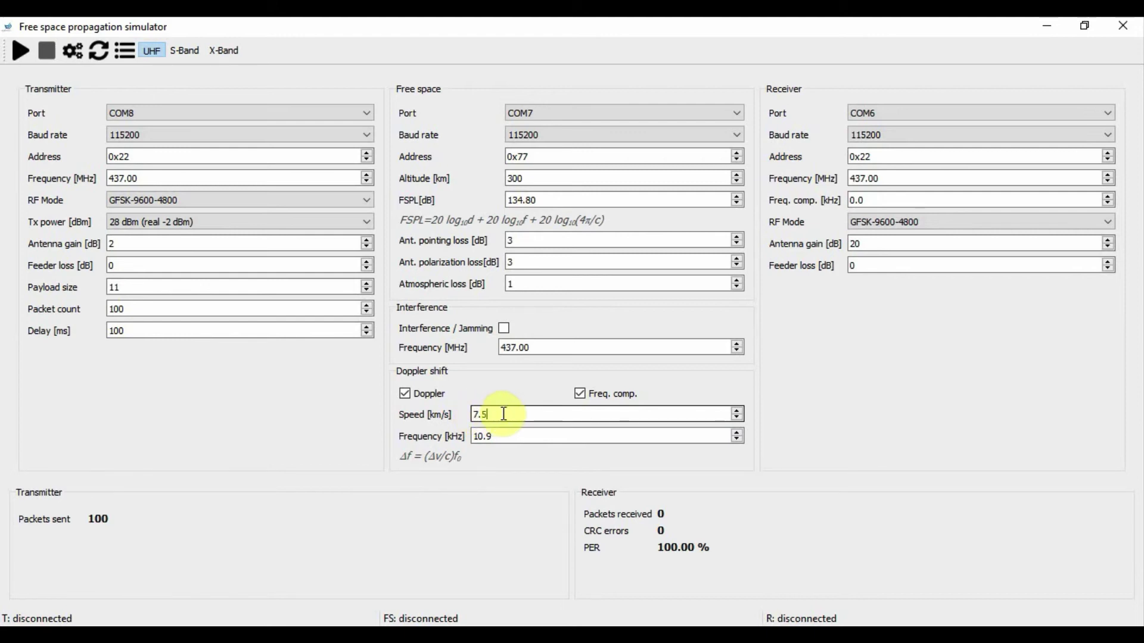
- Make the speed -7.5 km/s and the Doppler frequency -10.9 kHz
click(473, 414)
text(-)
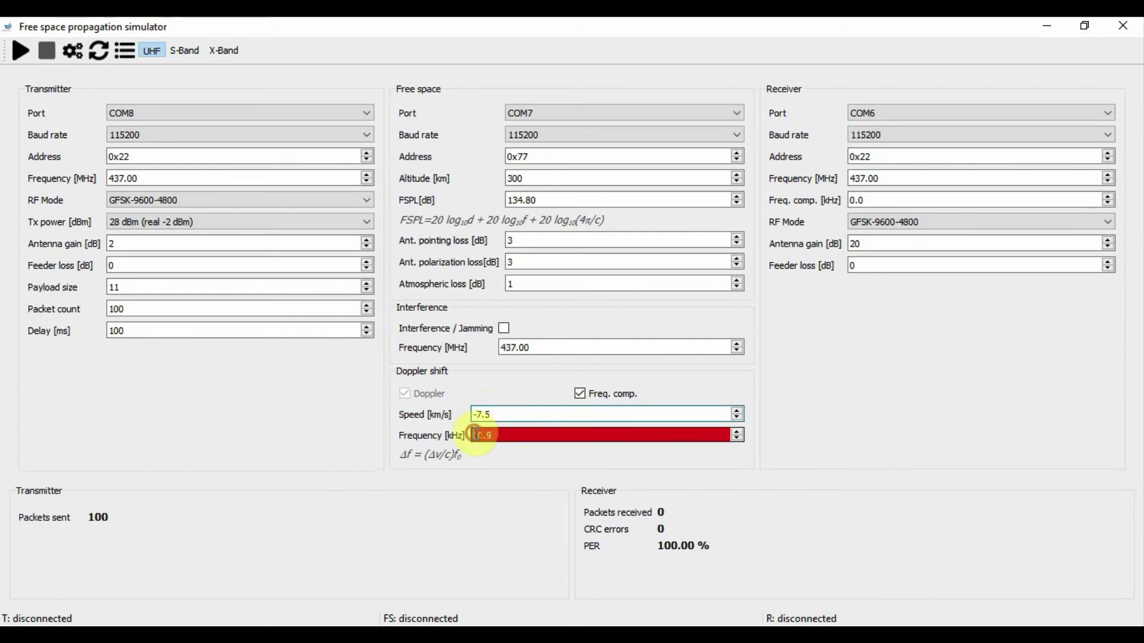
click(580, 394)
click(504, 435)
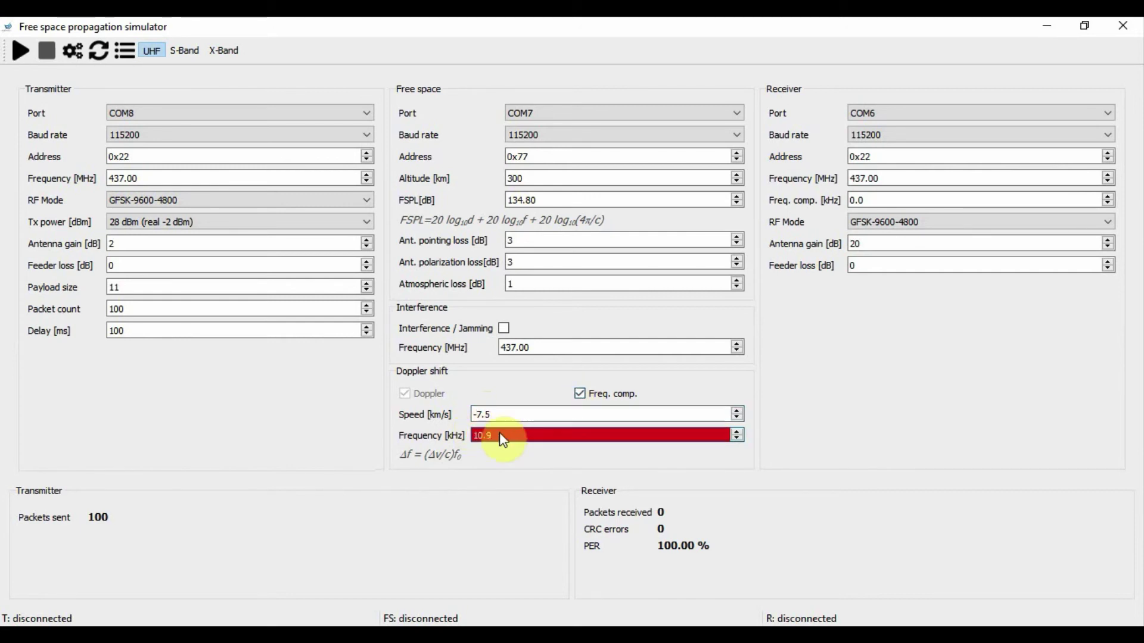
text(-)
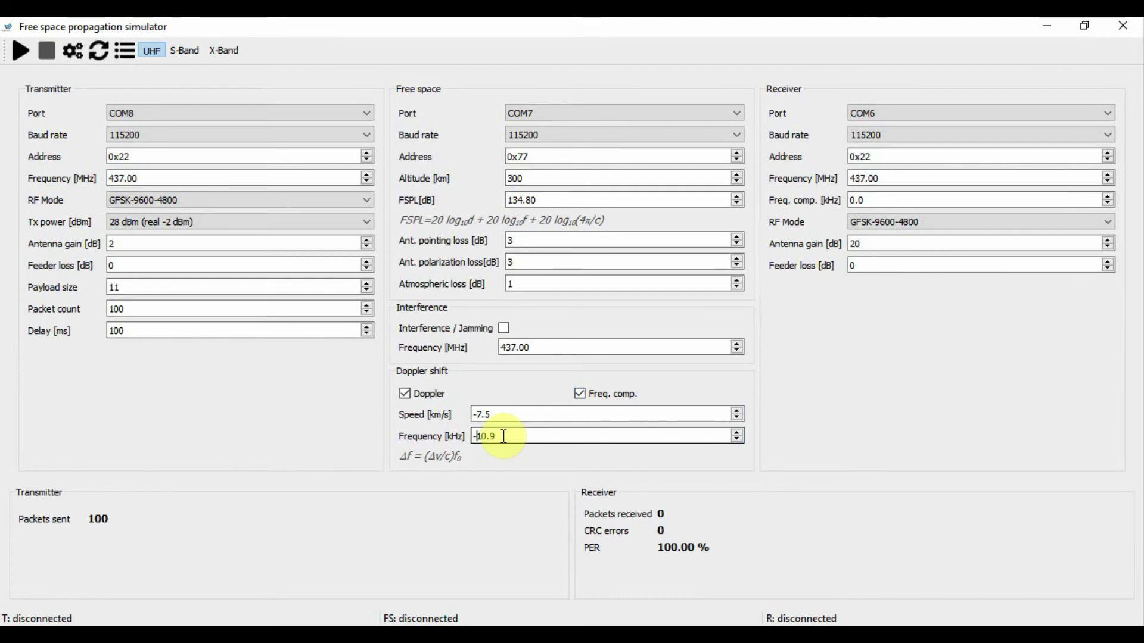
click(480, 417)
click(503, 416)
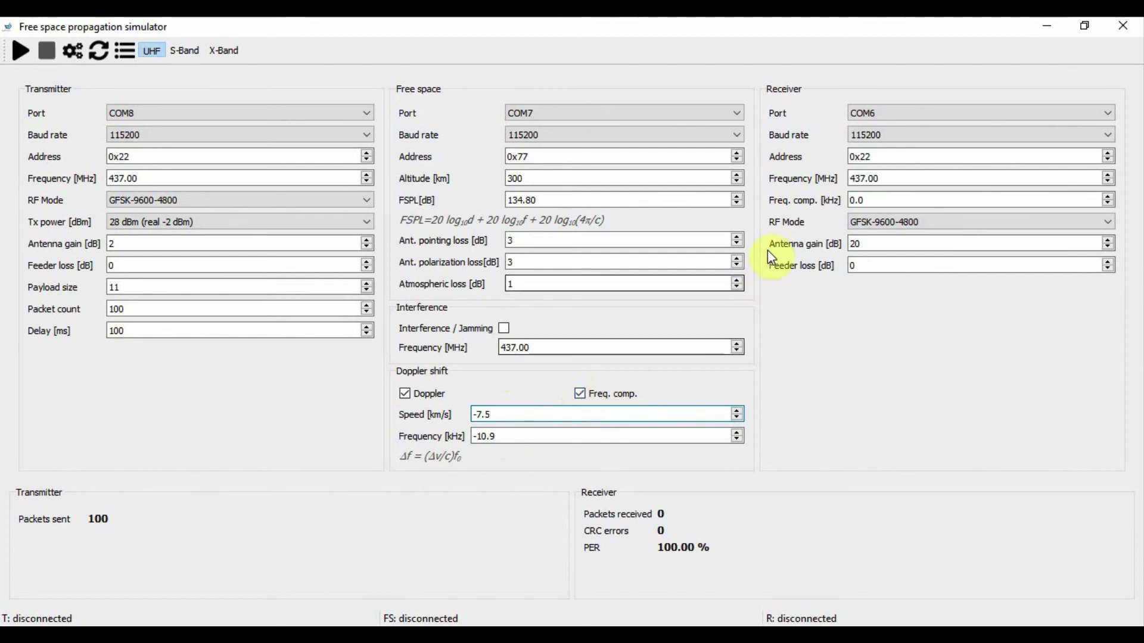
click(873, 201)
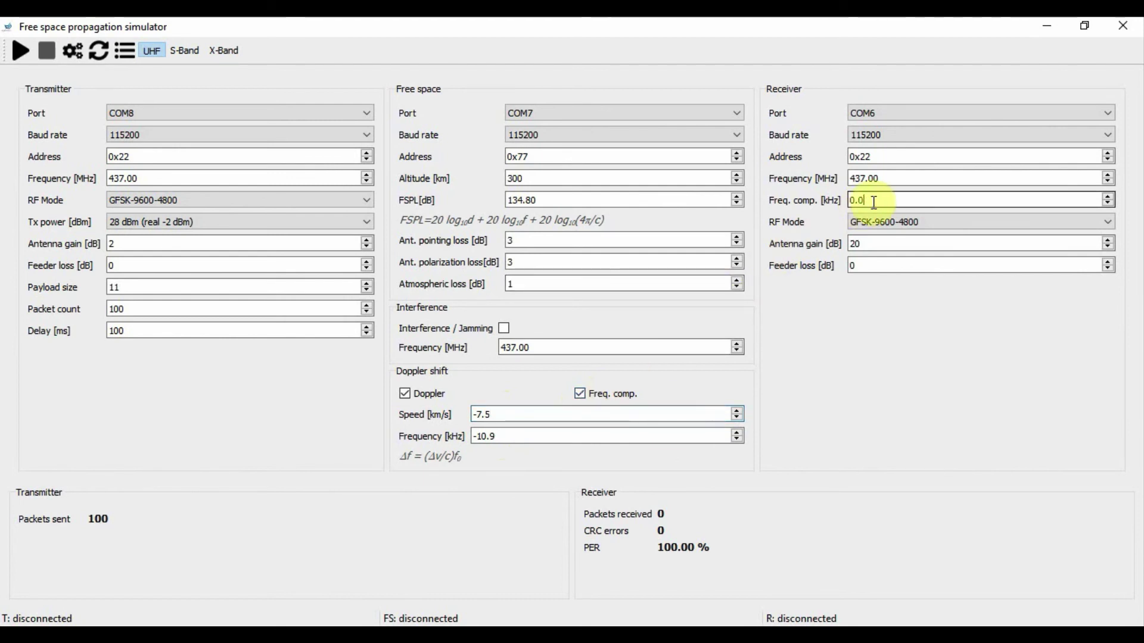